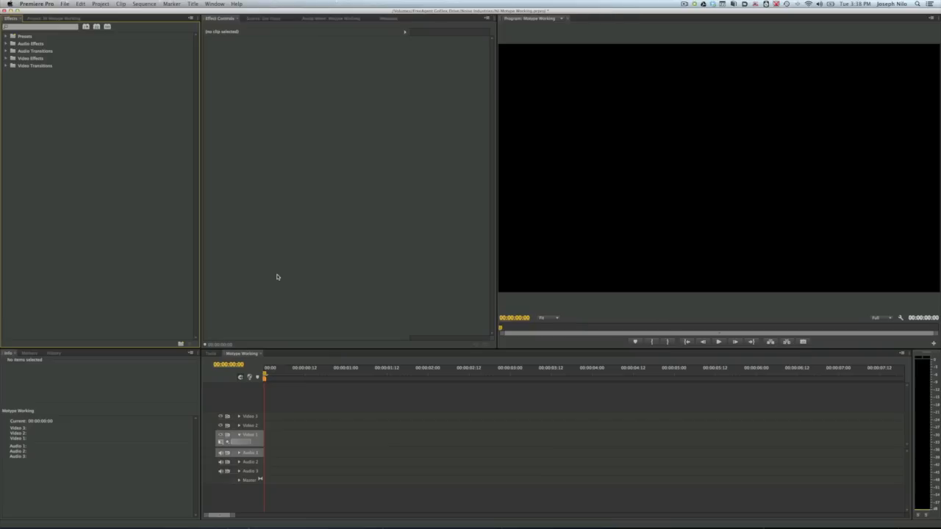
- Cycle through Final Cut Pro, Motion and After Effects to show Motype running in each host
key("super+Tab")
key("Tab")
key("Tab")
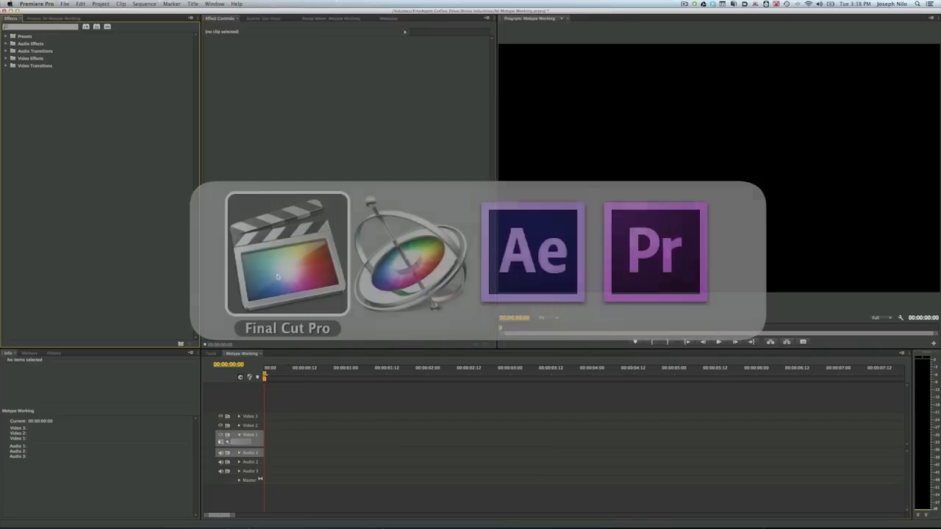
key("super+Tab")
key("Tab")
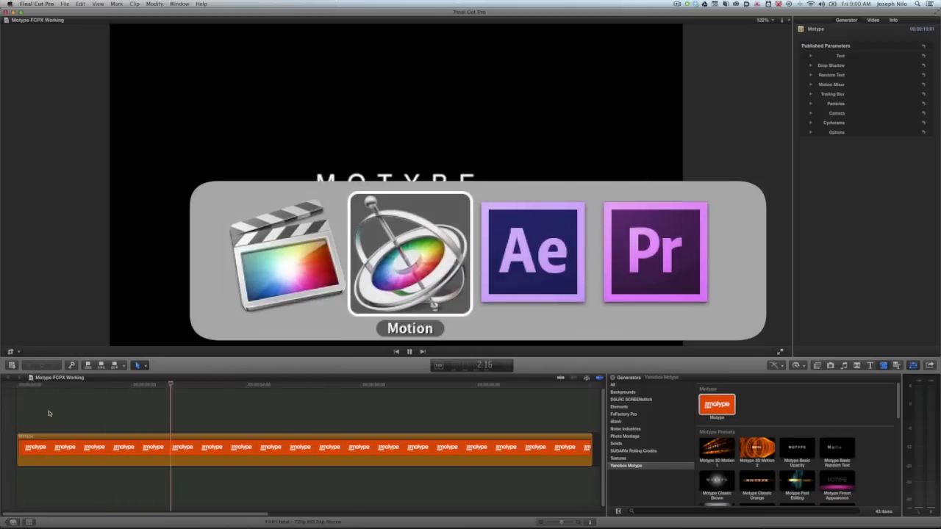
key("super+Tab")
key("Tab")
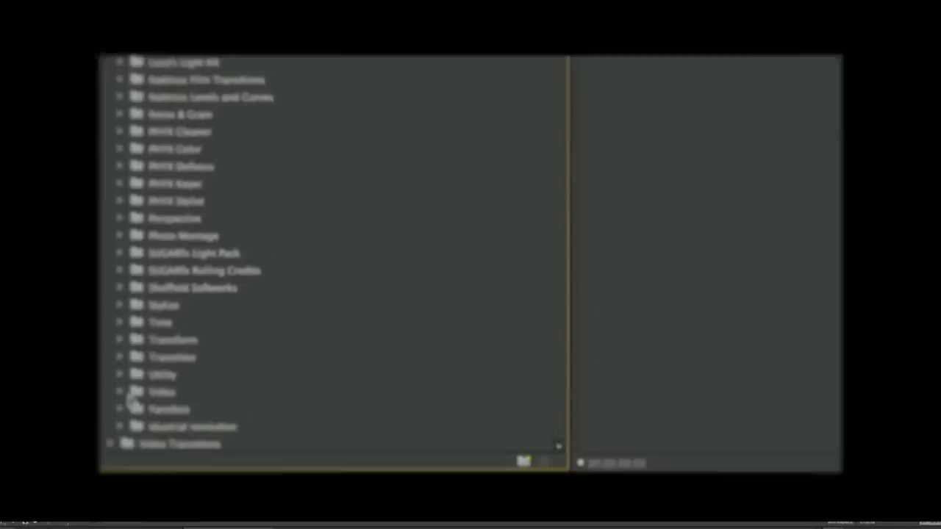
- Create a new Transparent Video clip and place it on the Video 1 track for the Motype effect
left_click(22, 448)
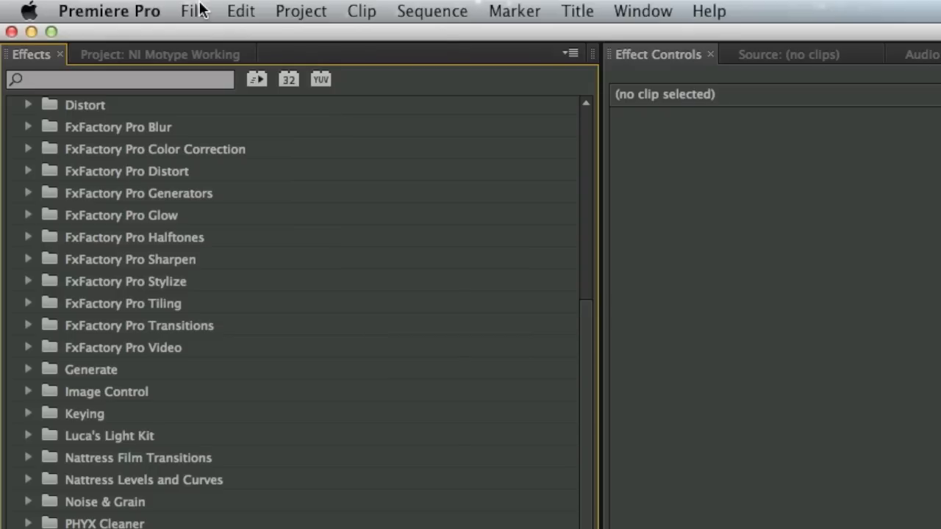
left_click(194, 10)
mouse_move(210, 37)
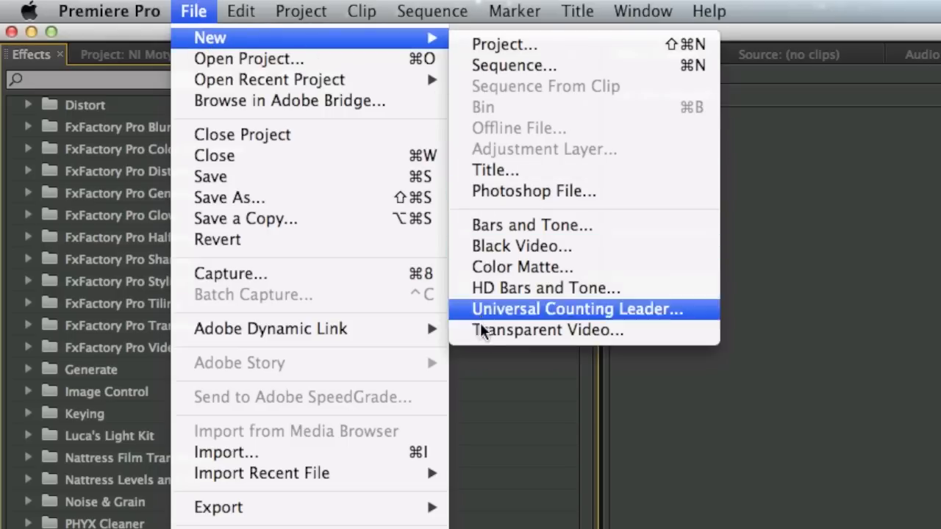
left_click(482, 330)
left_click(179, 56)
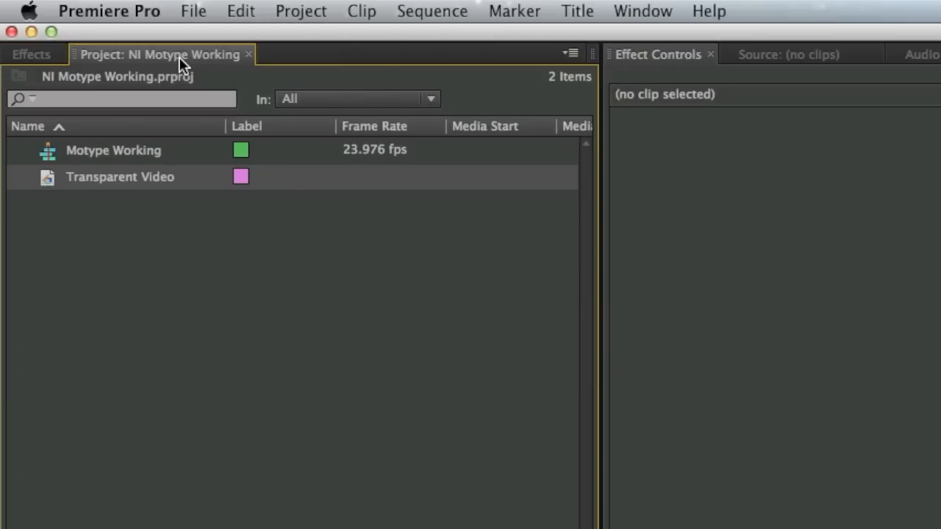
left_click_drag(369, 336, 202, 349)
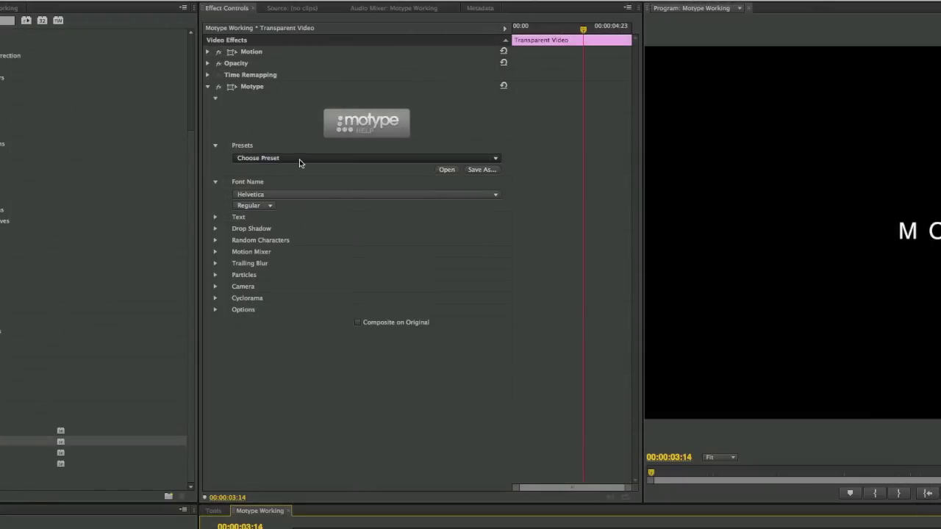
- Browse the Motype presets list, keeping the Futura Condensed ExtraBold font
left_click(300, 159)
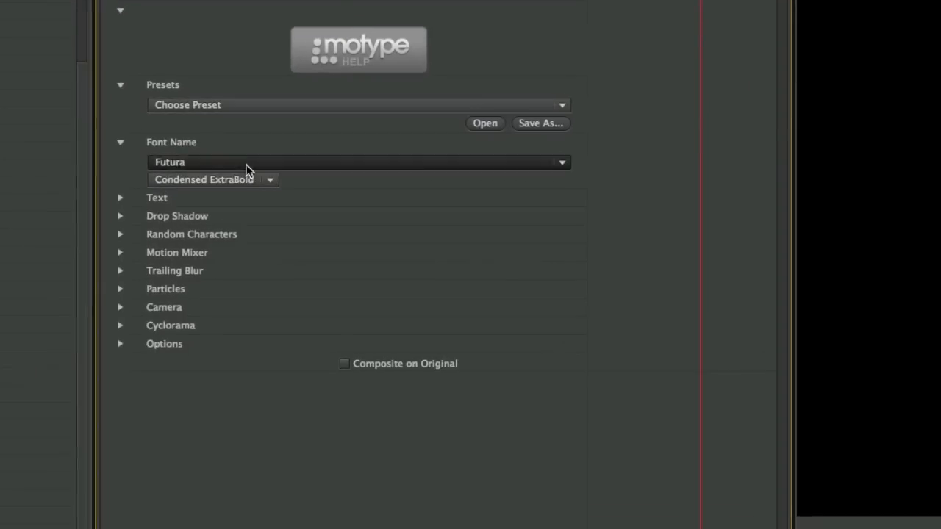
- Set the title font to Dobra Bold and confirm the text MOTYPE
left_click(247, 168)
left_click(274, 35)
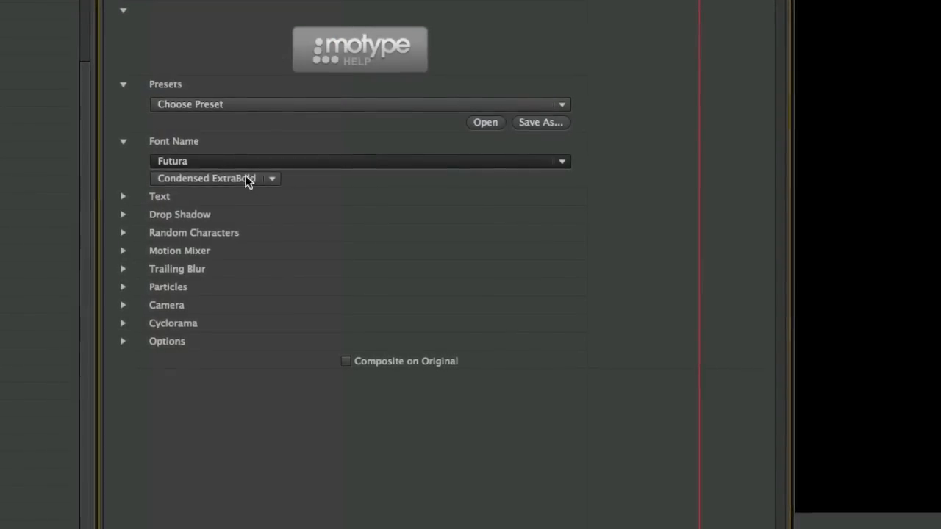
left_click(197, 177)
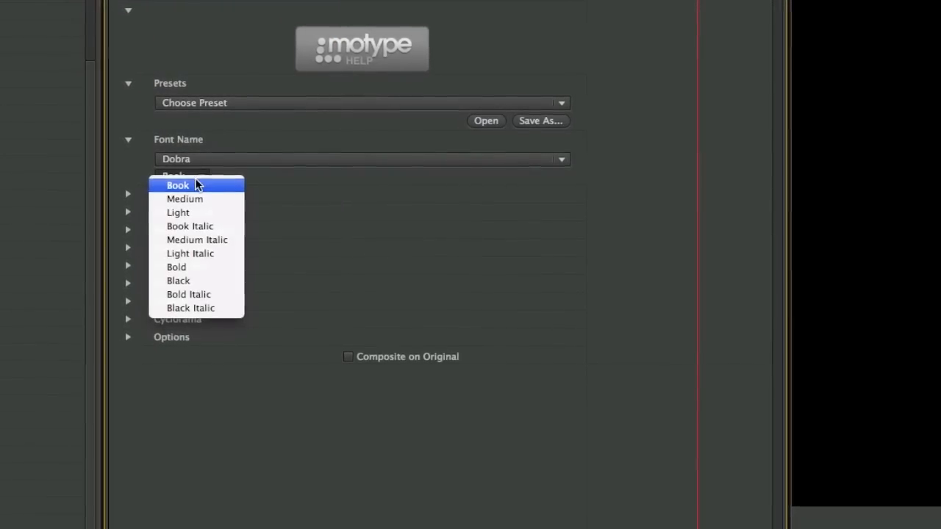
left_click(197, 266)
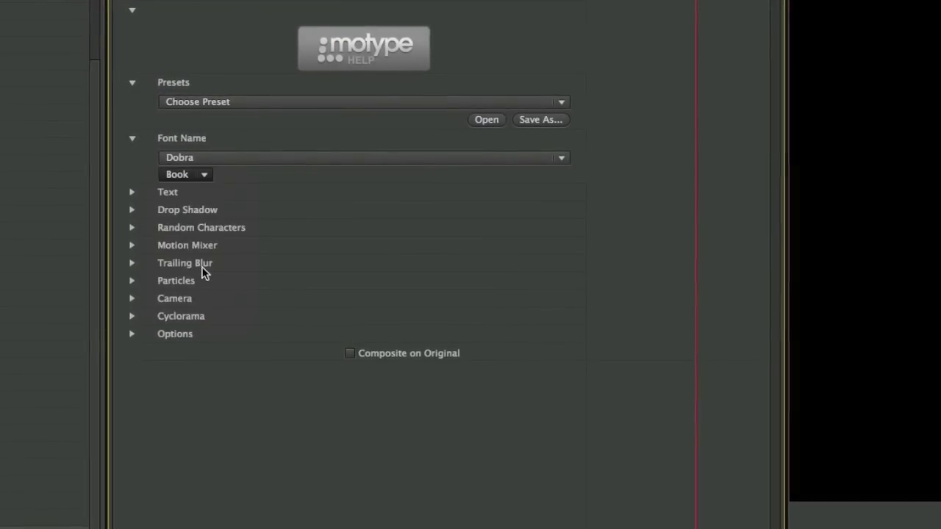
left_click(134, 190)
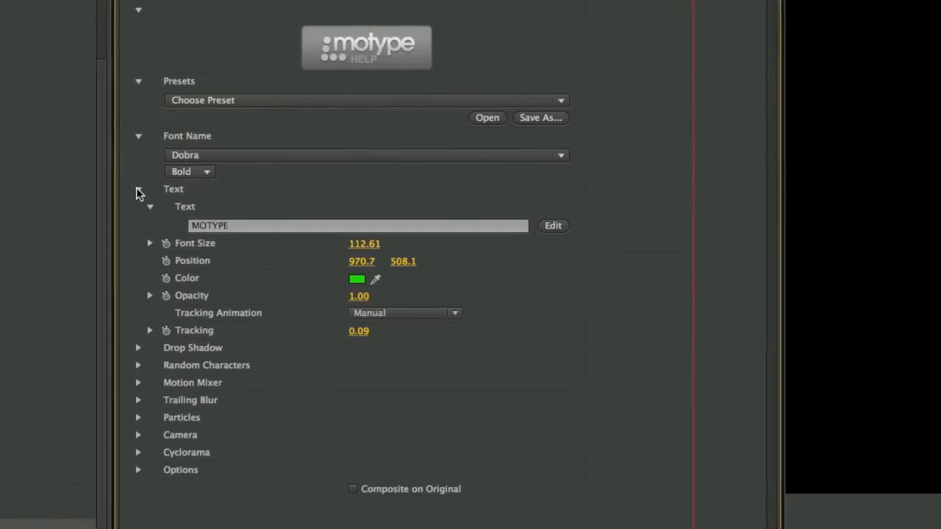
left_click(553, 225)
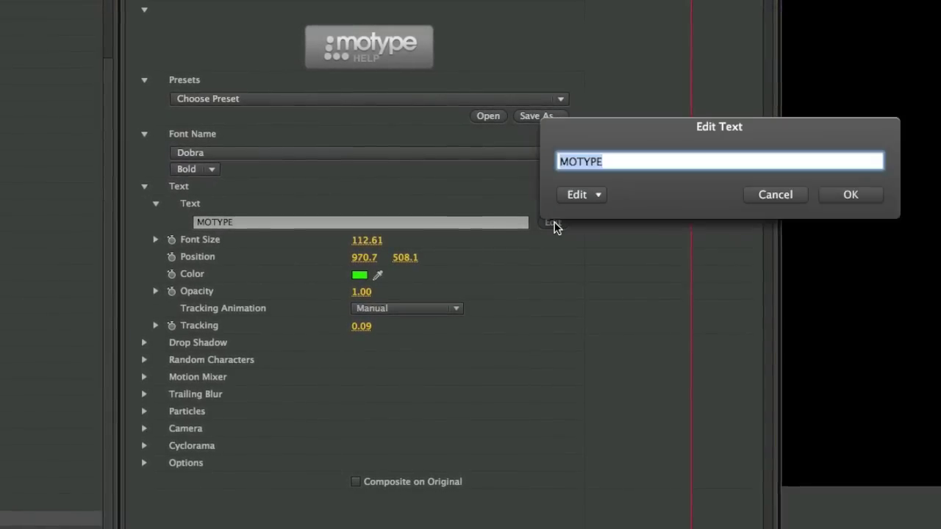
left_click(773, 194)
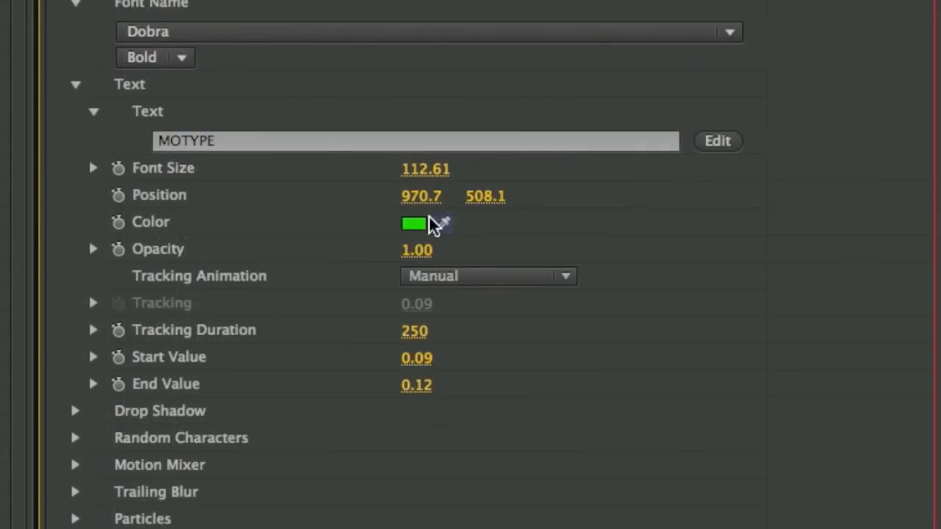
- Change the text colour to orange and set Tracking Animation to Auto-Animate
left_click(420, 228)
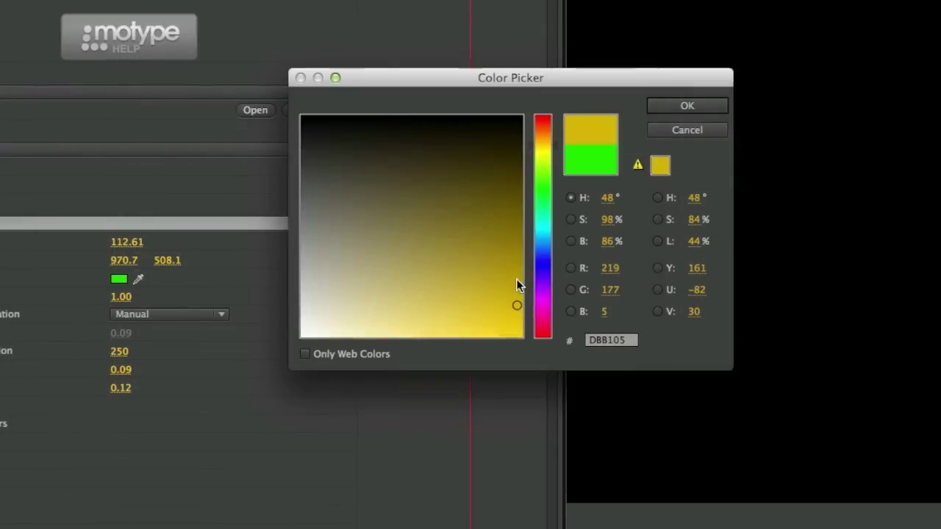
left_click_drag(516, 279, 510, 312)
left_click_drag(544, 140, 543, 133)
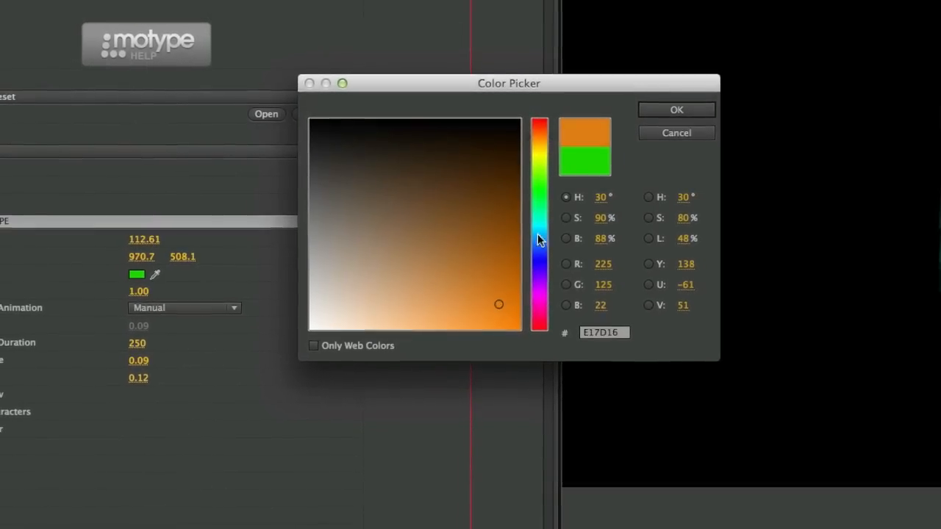
left_click(678, 108)
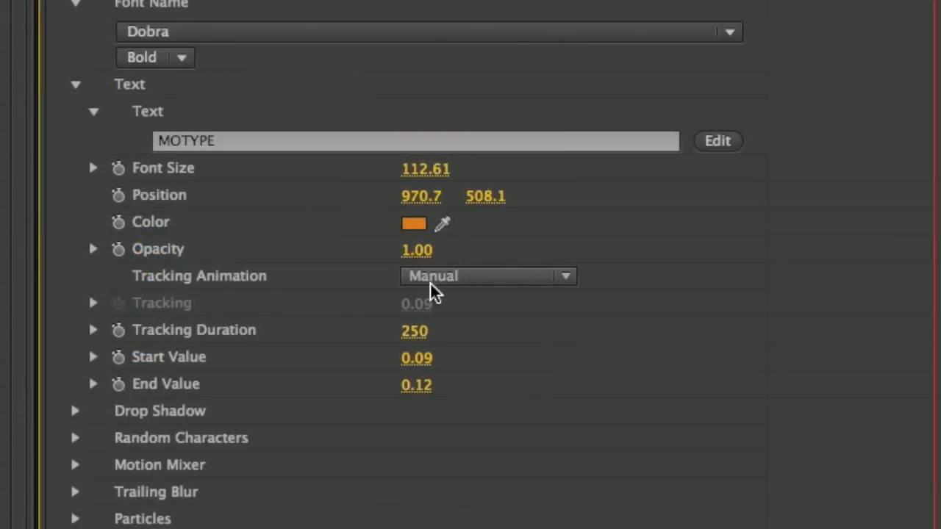
left_click(491, 278)
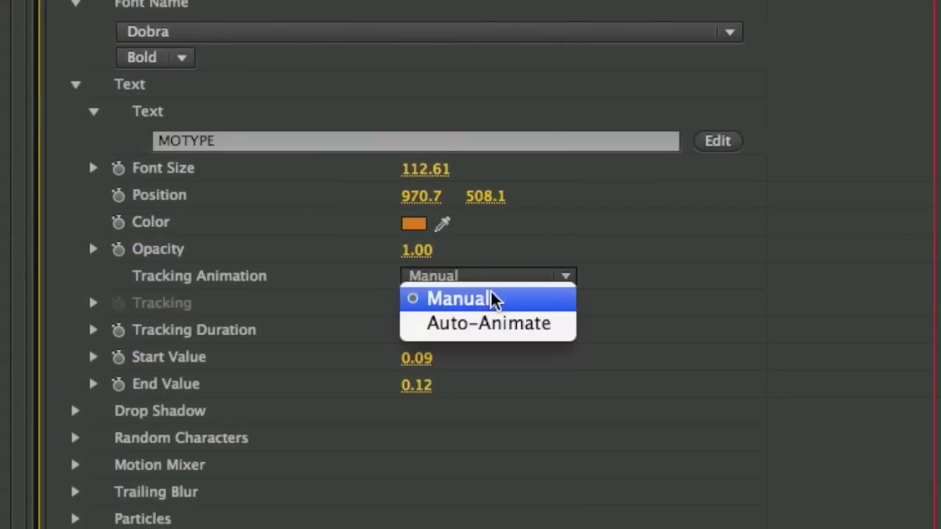
left_click(554, 331)
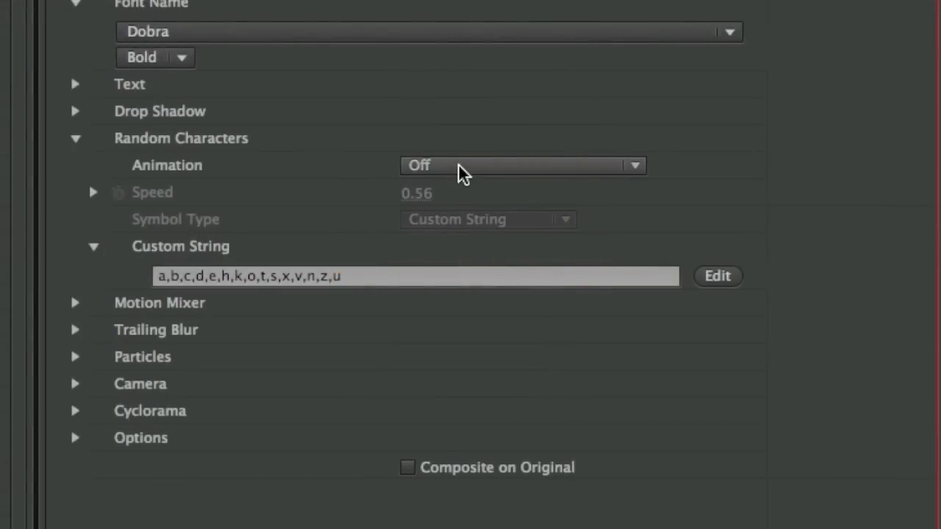
- Make random characters stop at word completion and use upper-case symbols
left_click(457, 171)
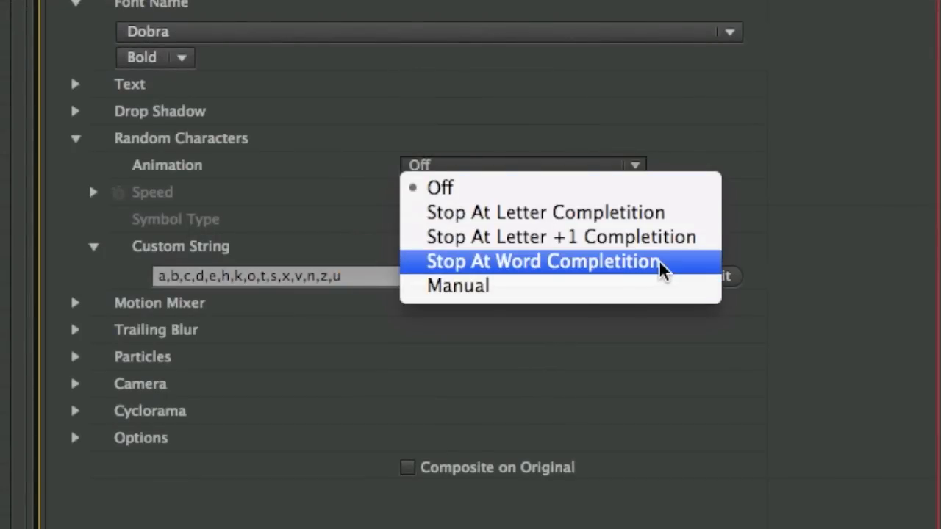
left_click(663, 263)
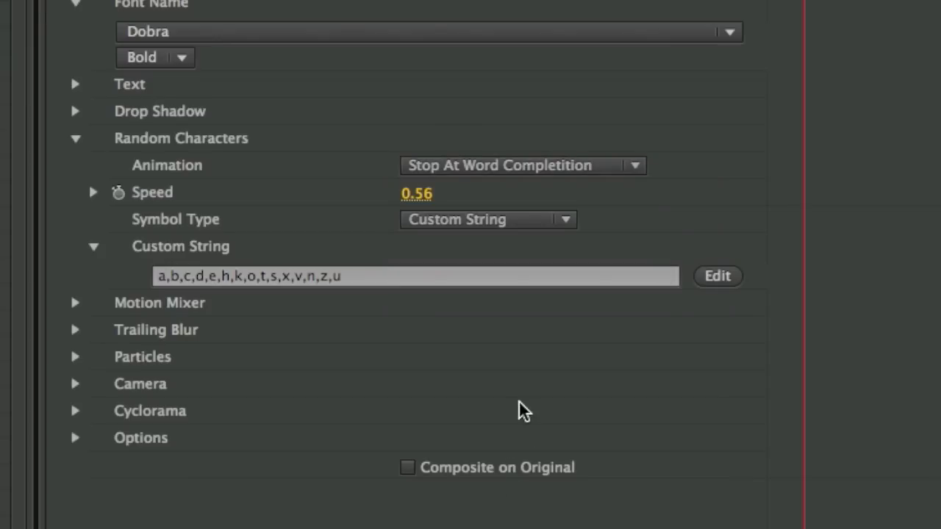
left_click(567, 220)
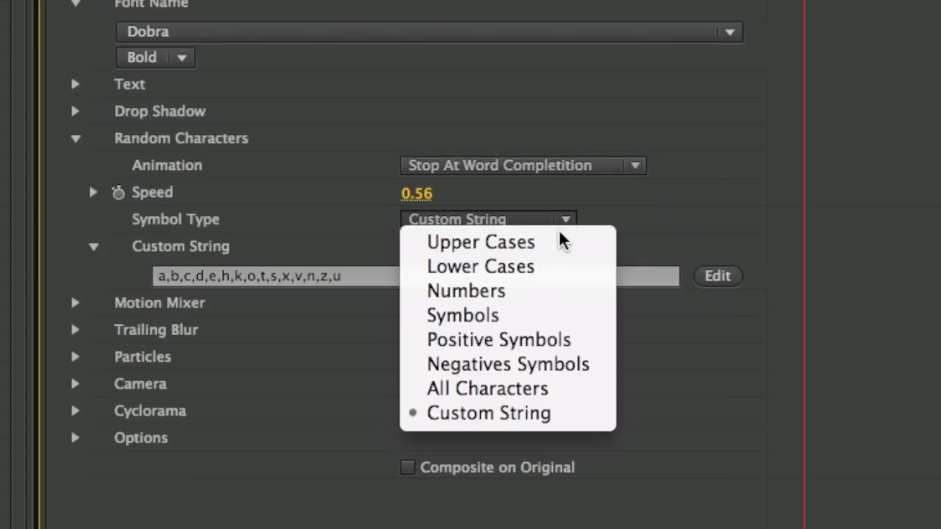
left_click(557, 242)
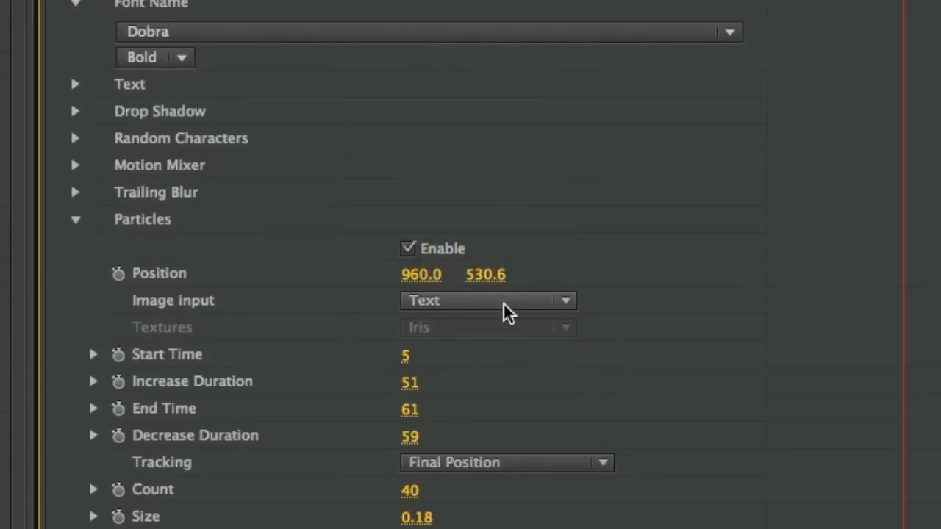
- Switch the particle image source to a texture and browse the texture list
left_click(507, 303)
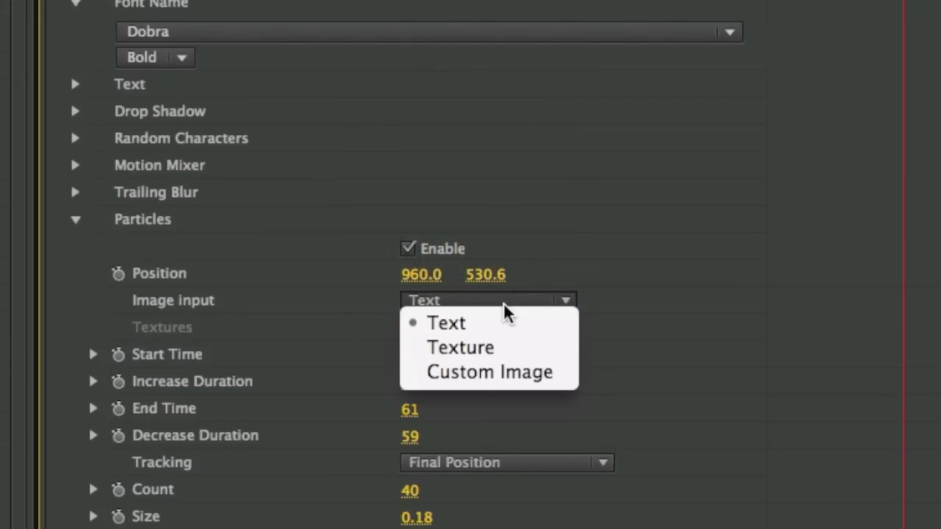
left_click(504, 347)
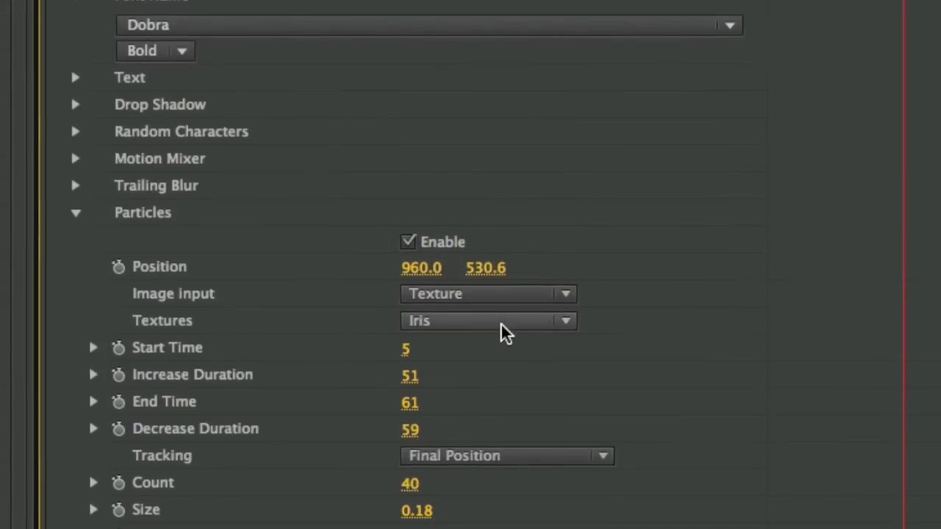
left_click(504, 323)
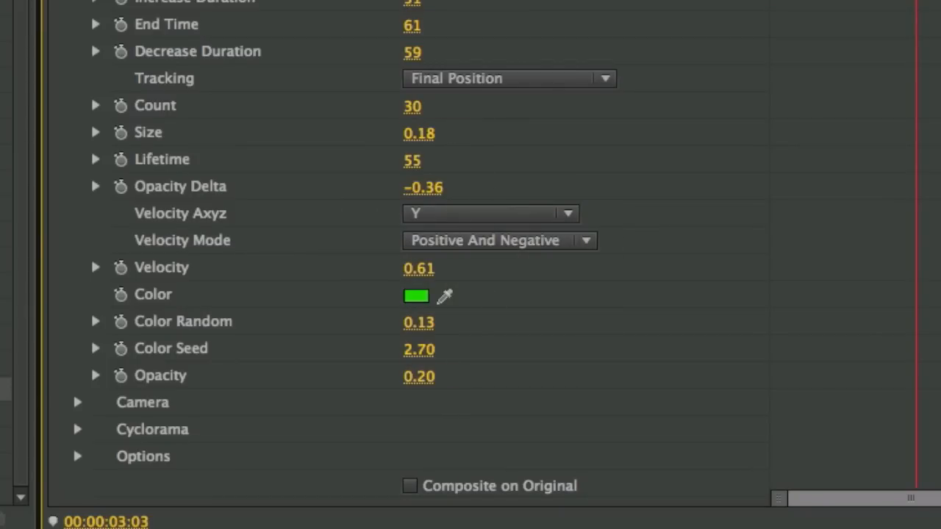
- Set the particle colour to a saturated blue and adjust the Color Random value
left_click(416, 295)
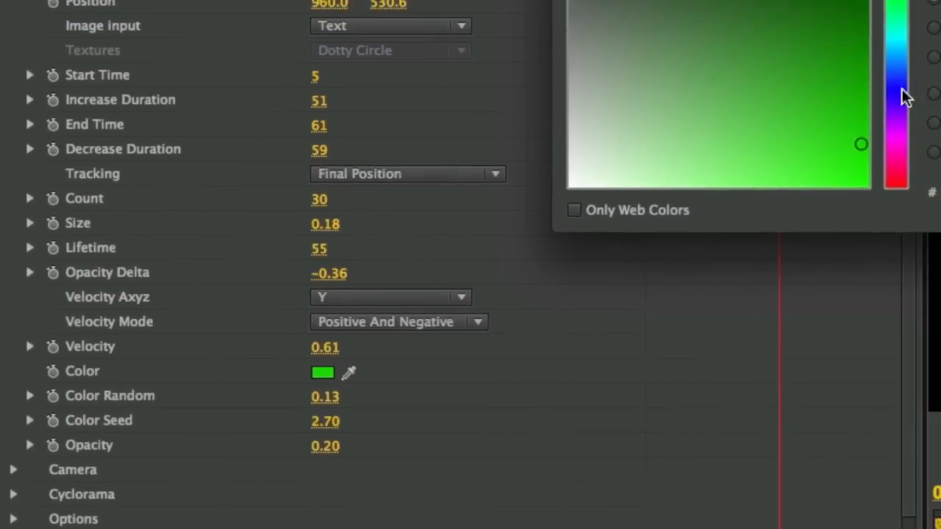
left_click(904, 96)
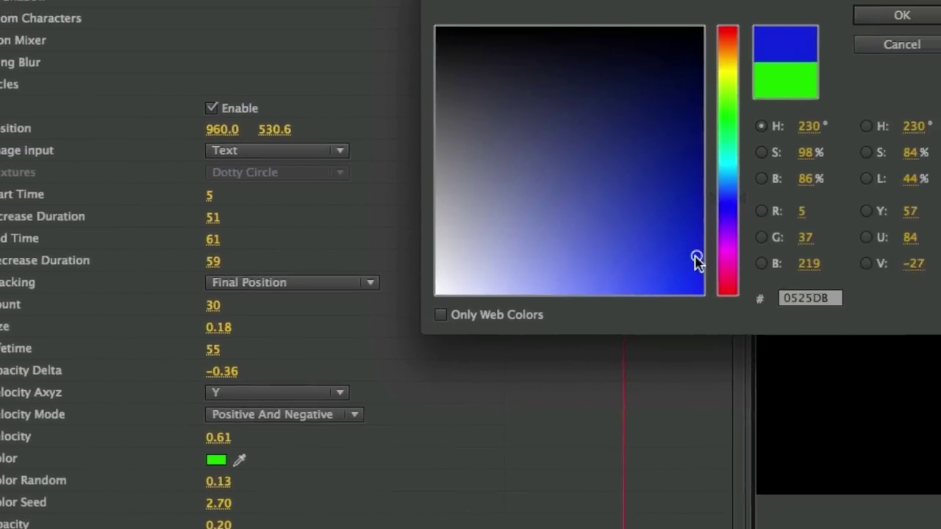
left_click(824, 169)
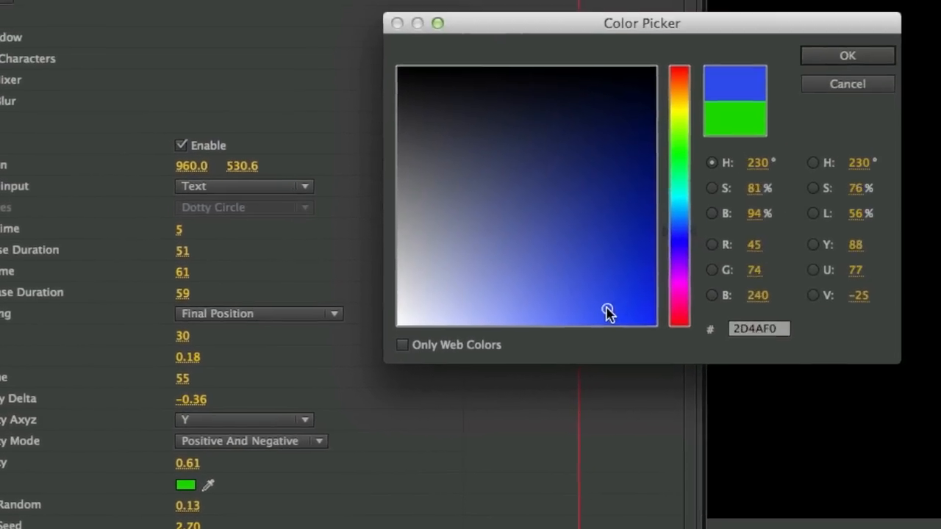
key("Return")
left_click(434, 302)
type("1")
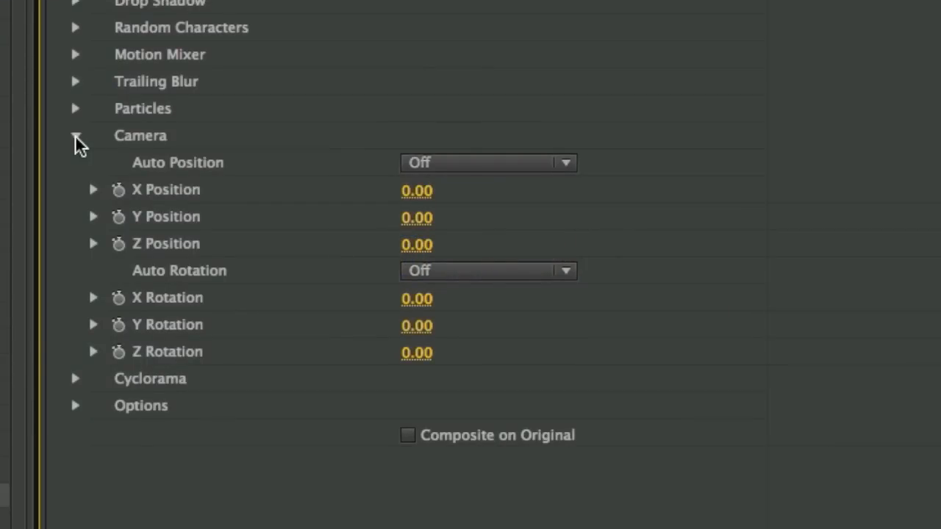
- Set the camera Auto Position to Z for an automatic camera push
left_click(459, 162)
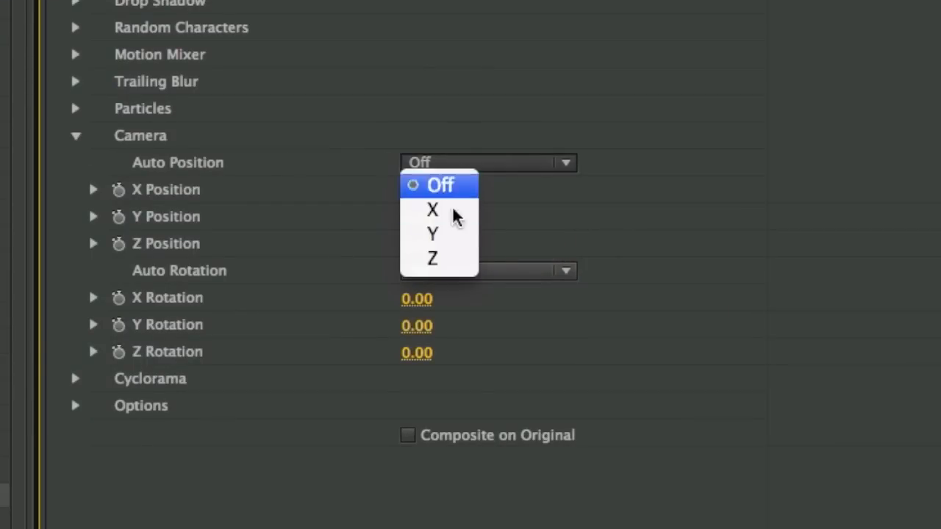
left_click(453, 260)
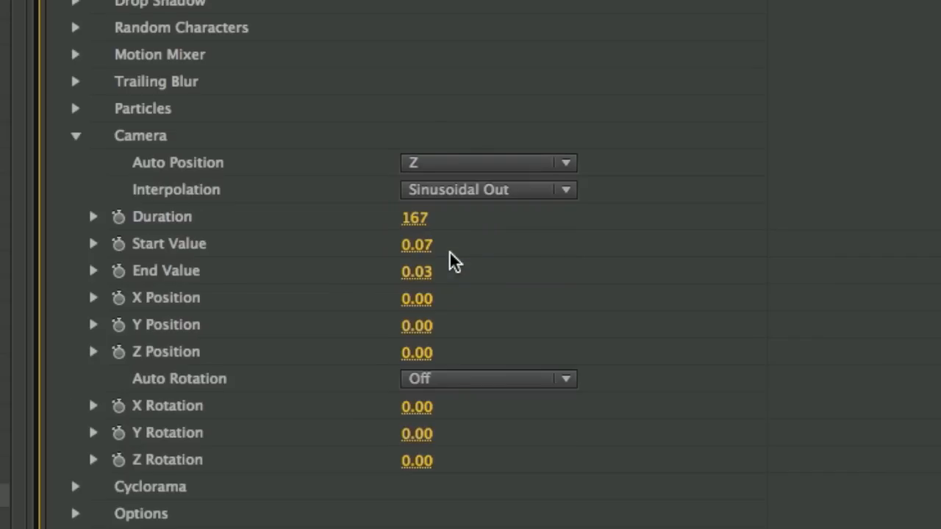